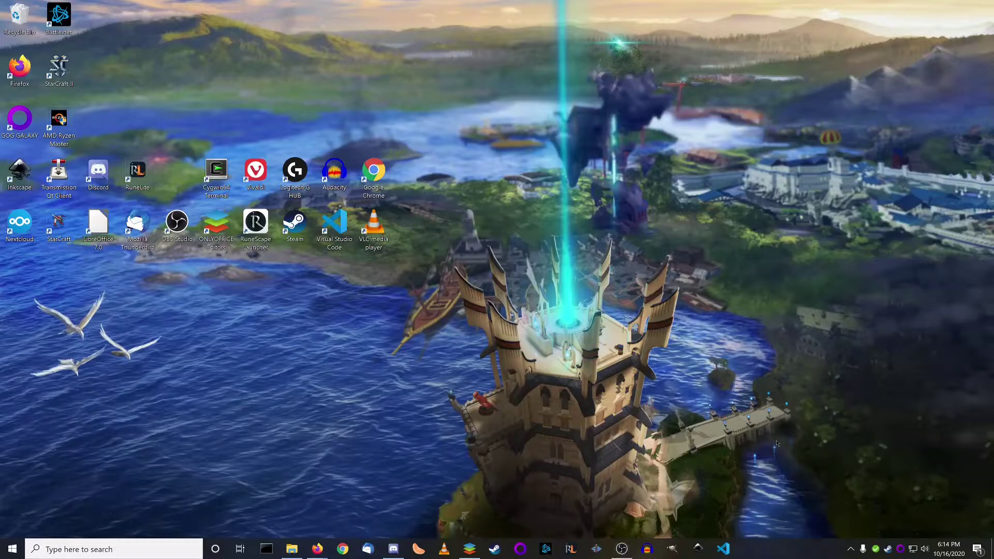
Open Windows Bluetooth settings from the system tray and start adding a Bluetooth device
{"action": "left_click", "coordinate": [851, 550]}
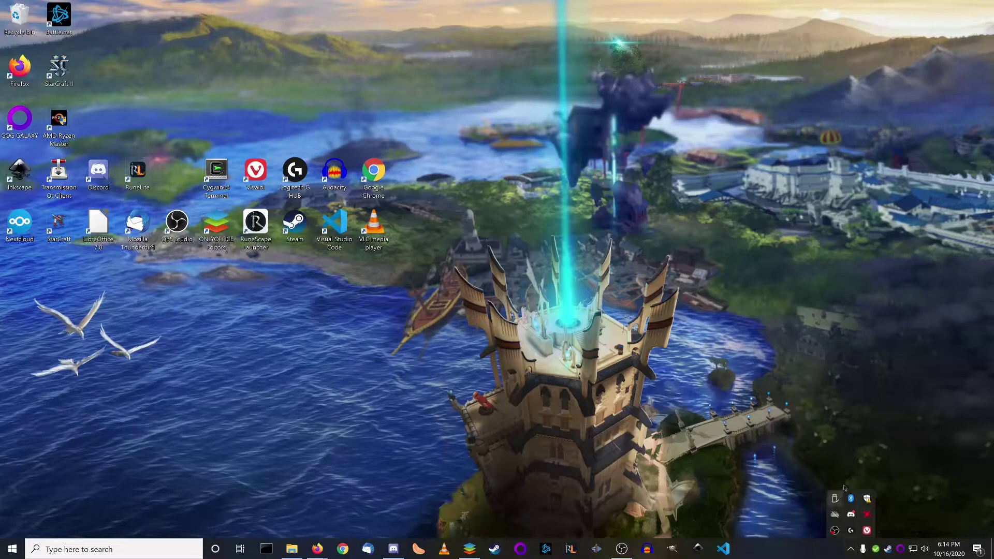
{"action": "double_click", "coordinate": [852, 499]}
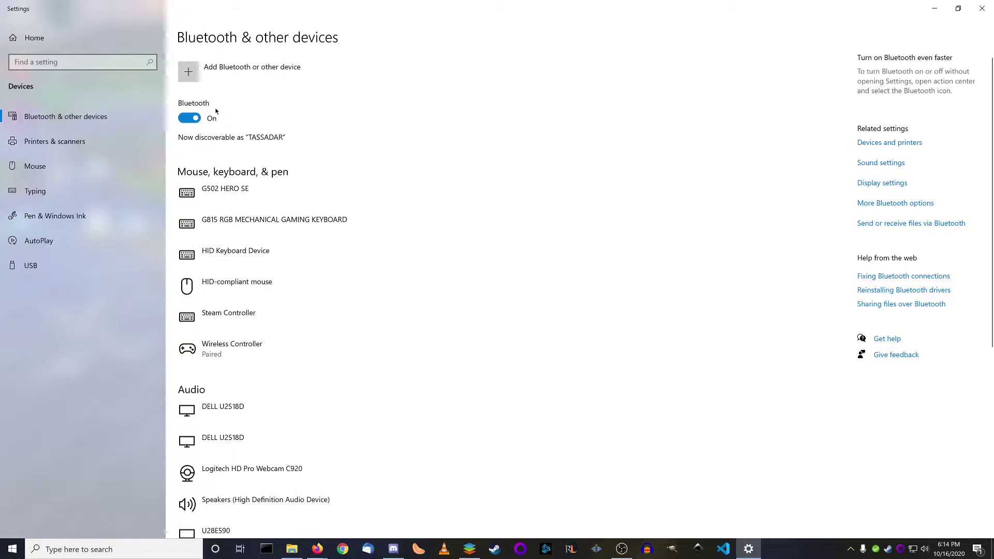
{"action": "left_click", "coordinate": [241, 79]}
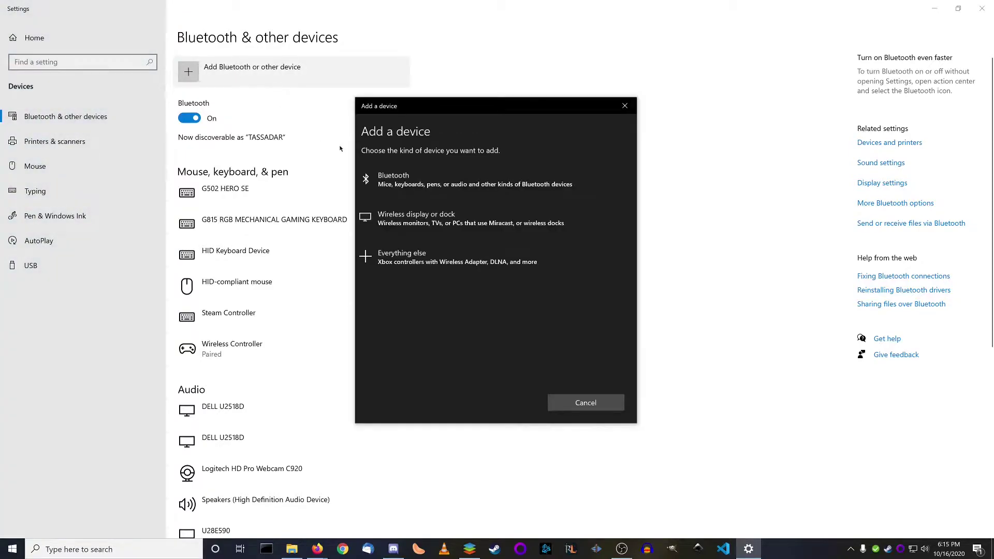
{"action": "left_click", "coordinate": [464, 186]}
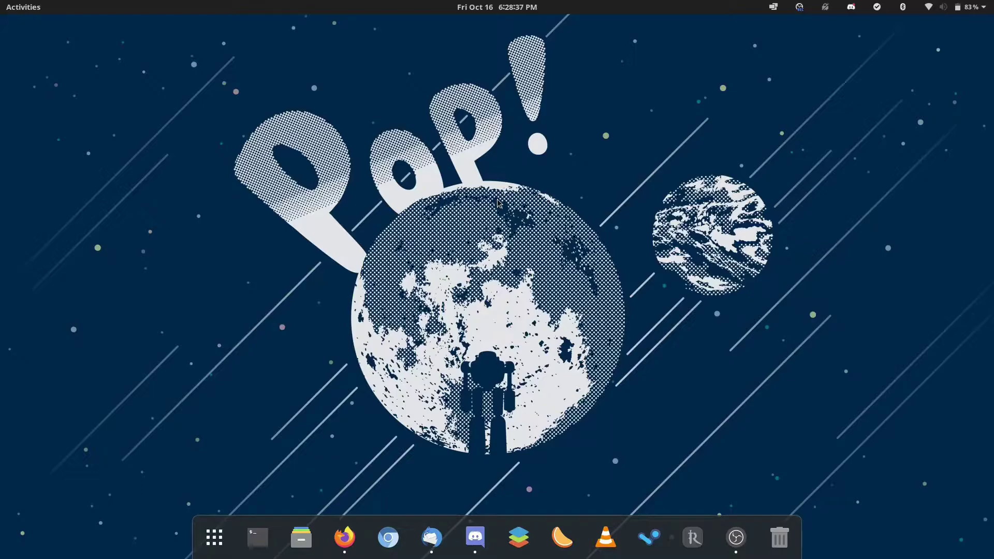
Open Bluetooth Settings from the Pop!_OS system menu and connect the unpaired Wireless Controller
{"action": "left_click", "coordinate": [987, 4]}
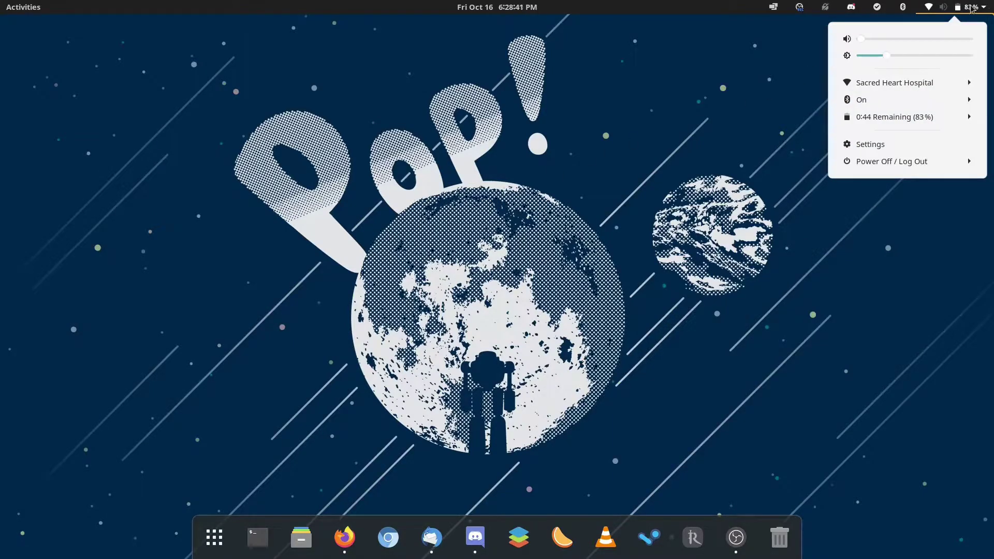
{"action": "left_click", "coordinate": [917, 104]}
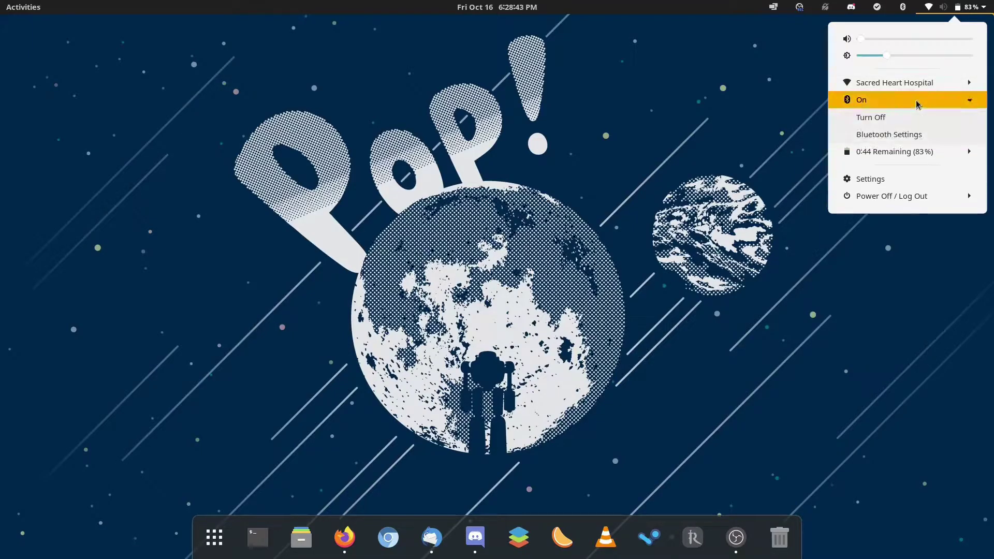
{"action": "left_click", "coordinate": [897, 136]}
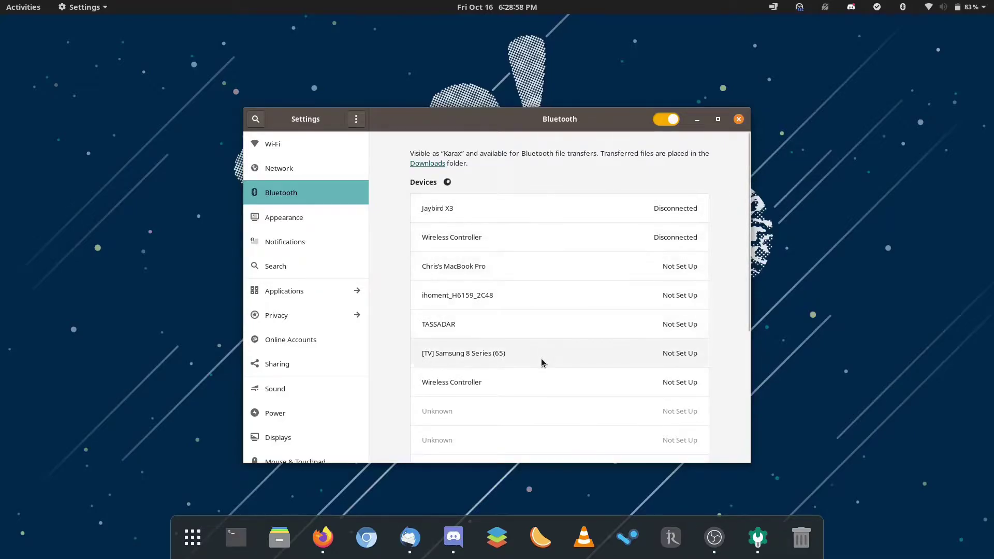
{"action": "left_click", "coordinate": [530, 382]}
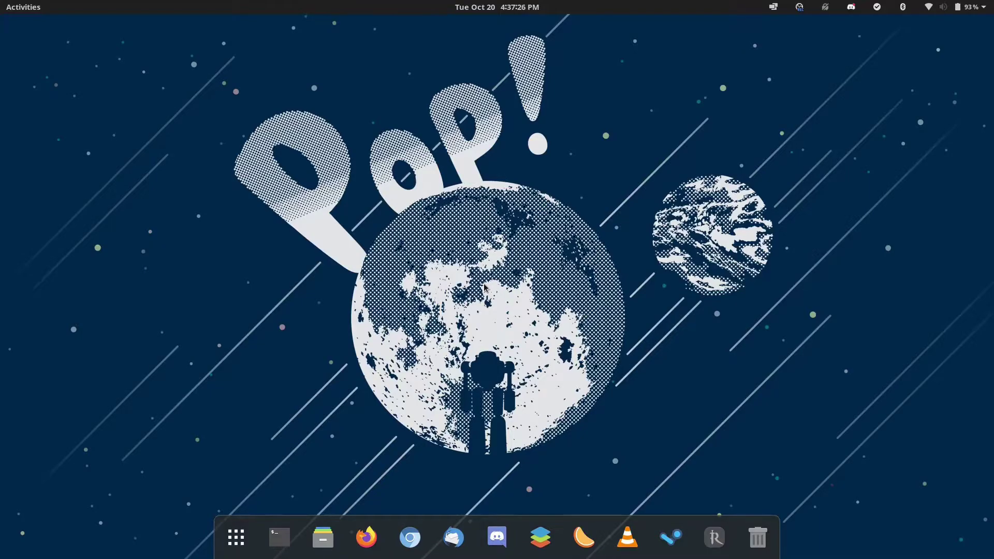
In a new Terminal, run sudo usermod -aG input for the current user, authenticate, then exit
{"action": "key", "text": "super"}
{"action": "type", "text": "termina"}
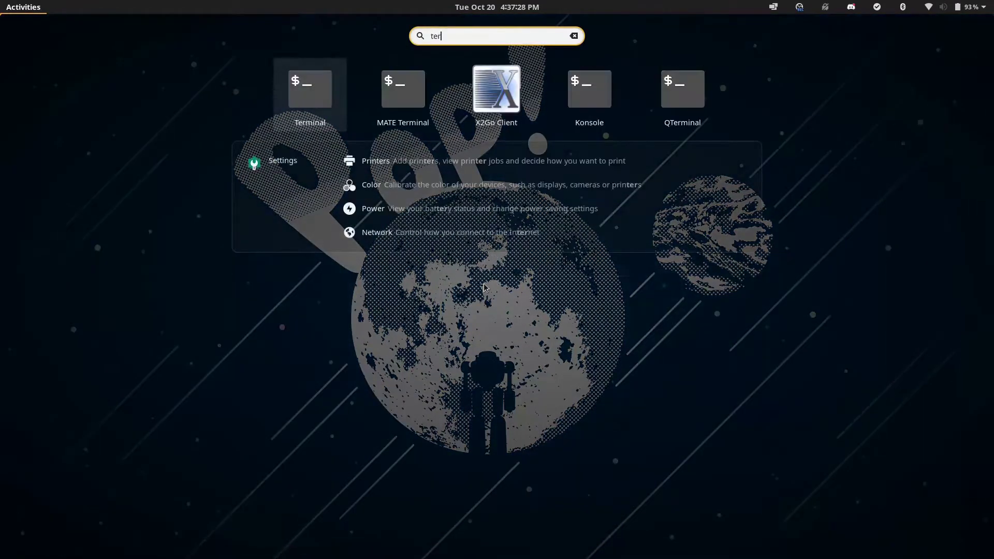
{"action": "type", "text": "l"}
{"action": "key", "text": "Return"}
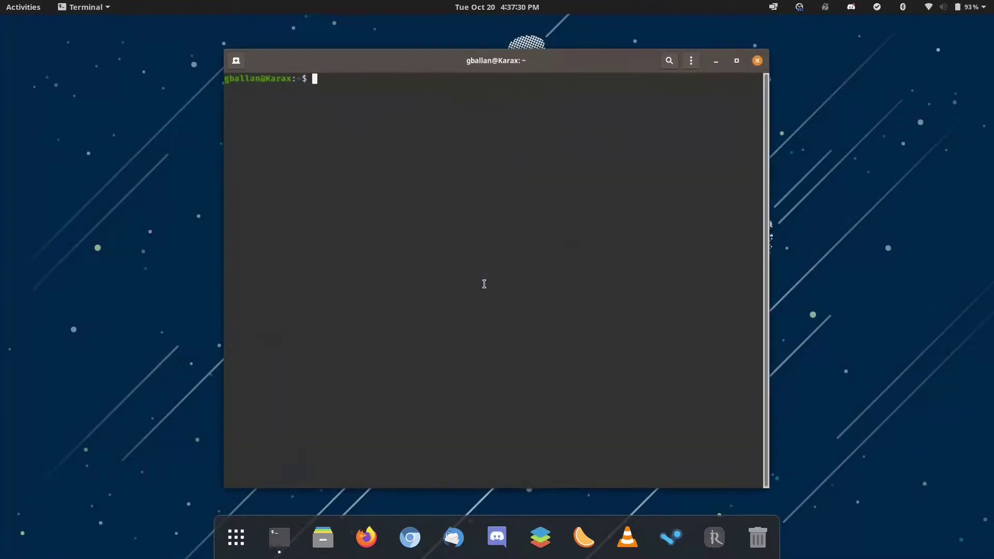
{"action": "type", "text": "sudo usermod"}
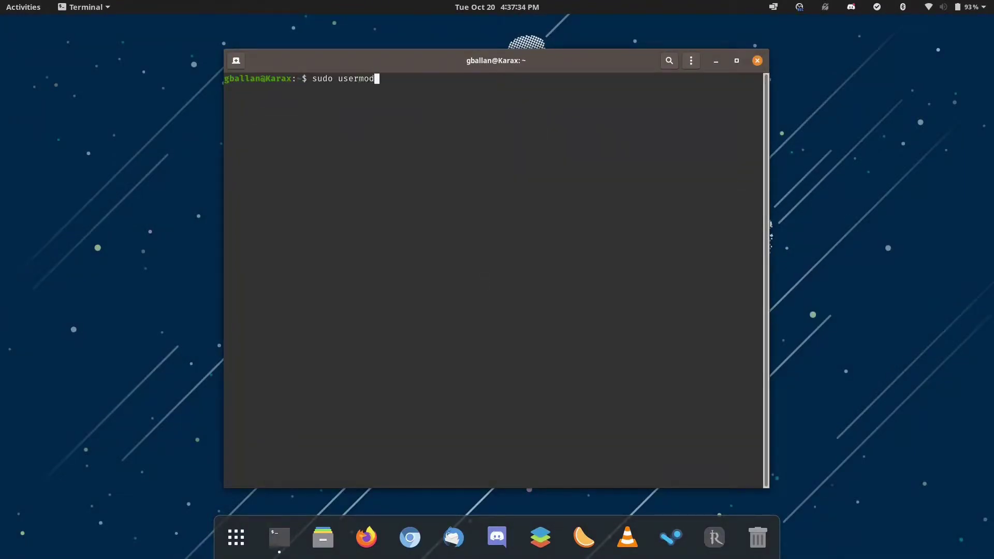
{"action": "type", "text": " -aG input gballan"}
{"action": "key", "text": "Return"}
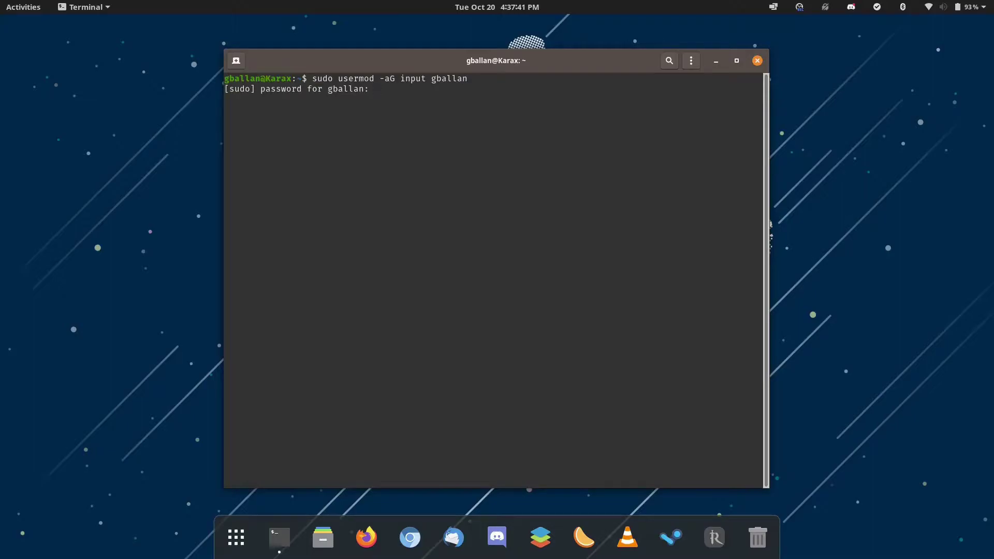
{"action": "key", "text": "Return"}
{"action": "key", "text": "ctrl+d"}
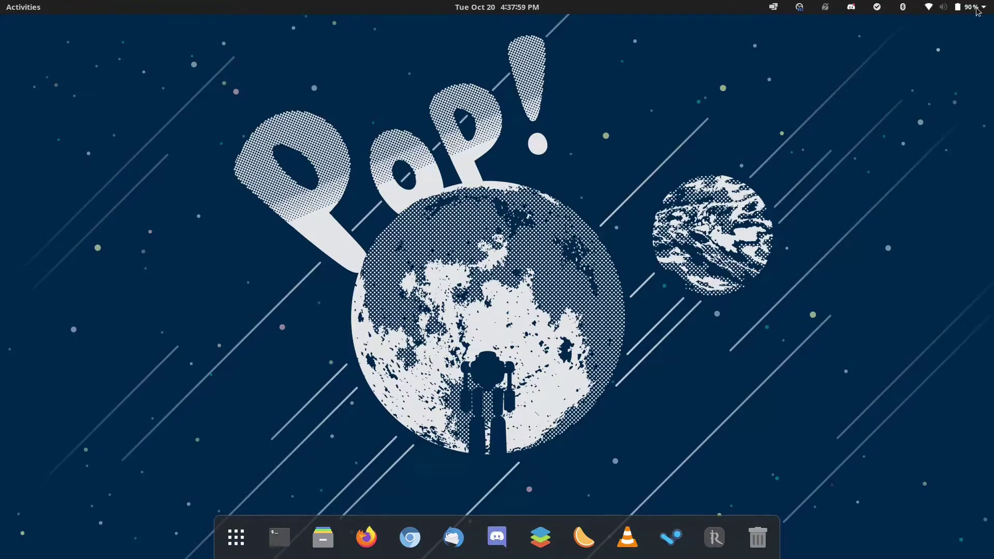
{"action": "left_click", "coordinate": [929, 8]}
{"action": "left_click", "coordinate": [931, 162]}
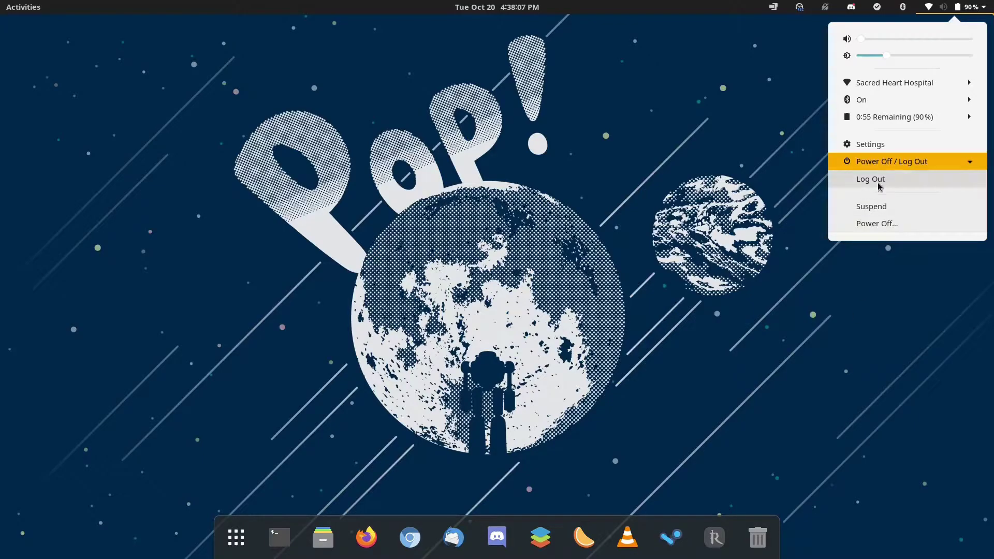
{"action": "left_click", "coordinate": [768, 261]}
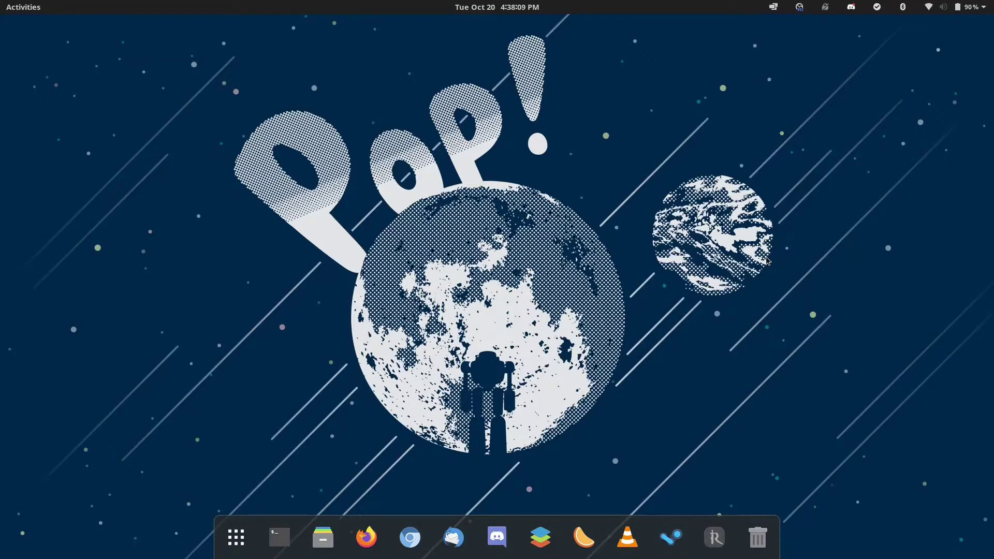
{"action": "left_click", "coordinate": [970, 8]}
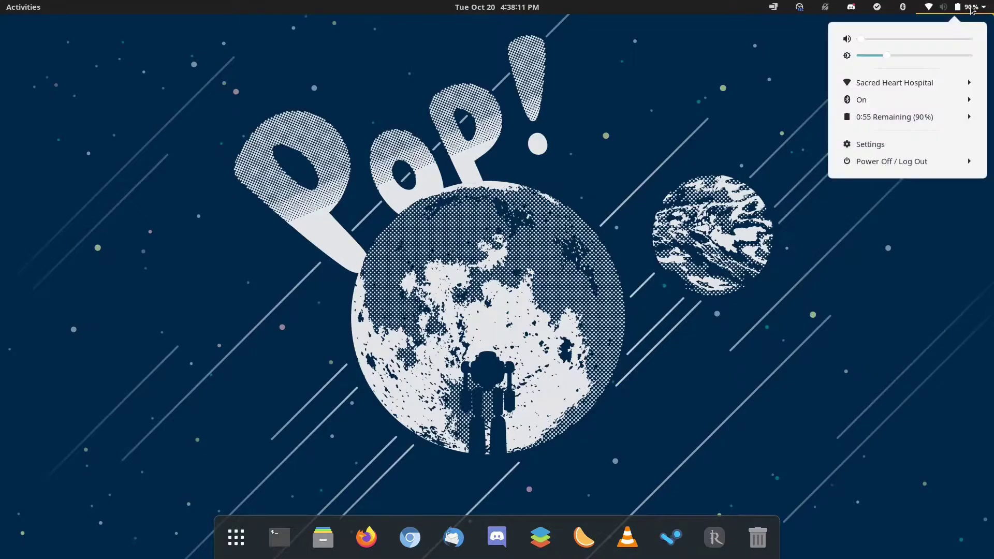
{"action": "left_click", "coordinate": [884, 161]}
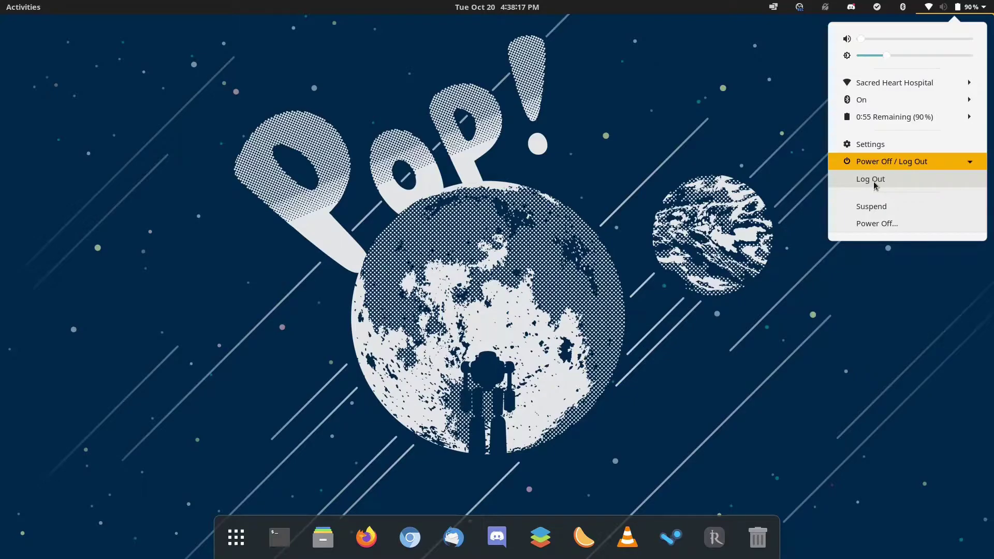
{"action": "left_click", "coordinate": [789, 291]}
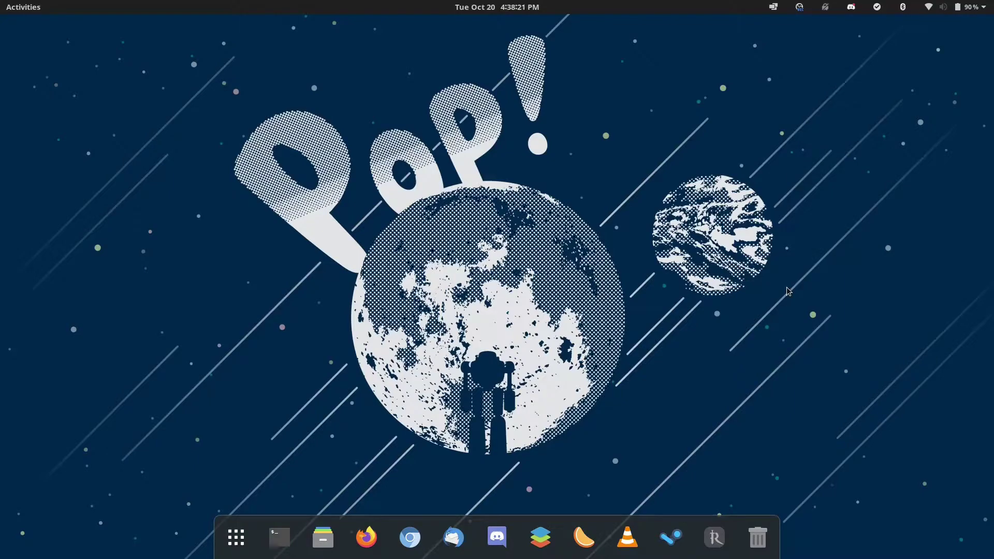
{"action": "left_click", "coordinate": [800, 7]}
{"action": "left_click", "coordinate": [782, 108]}
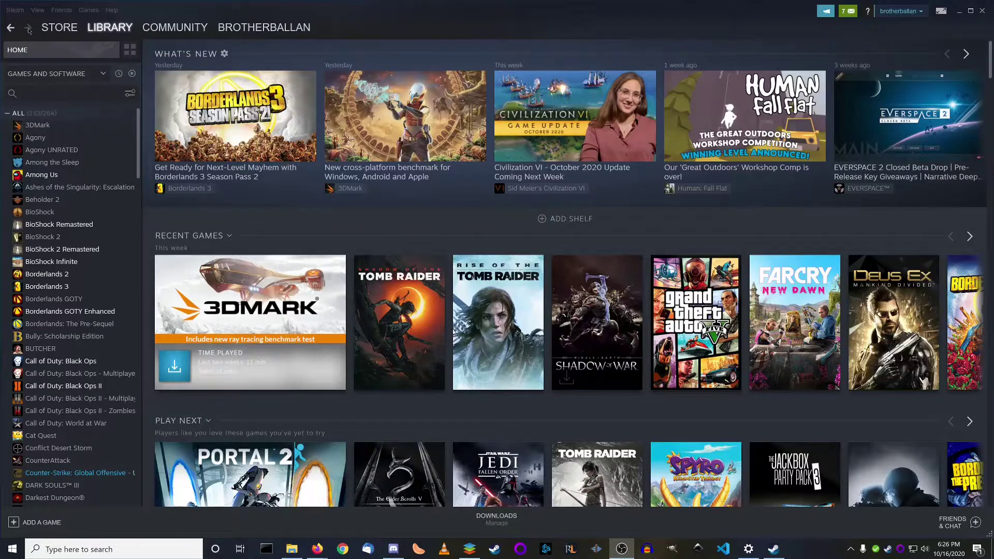
In Steam's General Controller Settings, enable PlayStation, Xbox and Generic Gamepad configuration support
{"action": "left_click", "coordinate": [16, 10]}
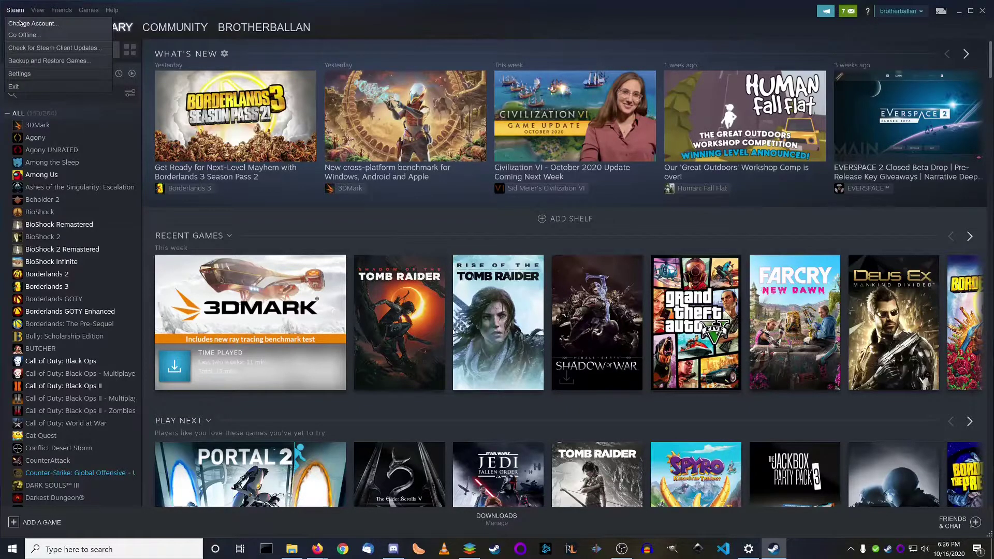
{"action": "left_click", "coordinate": [29, 74]}
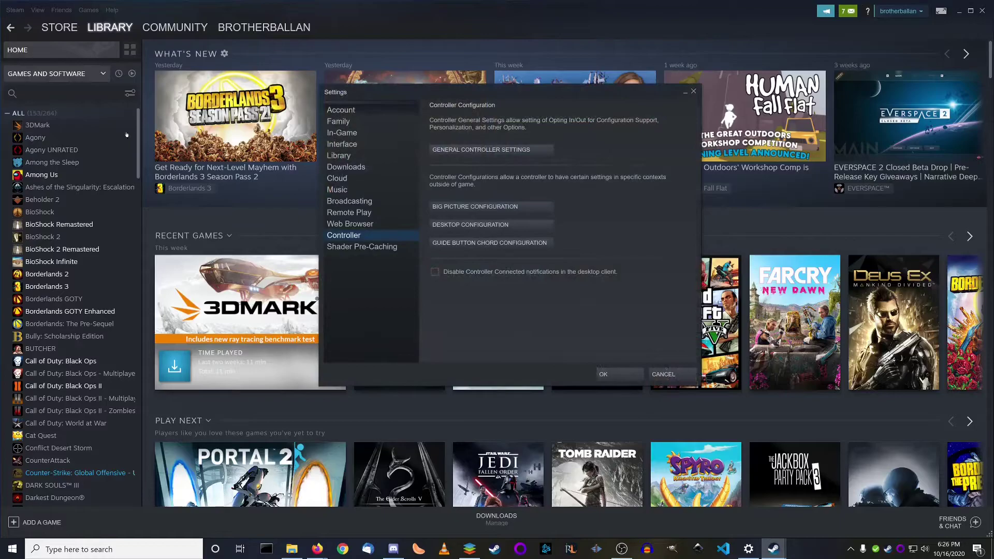
{"action": "left_click", "coordinate": [487, 150]}
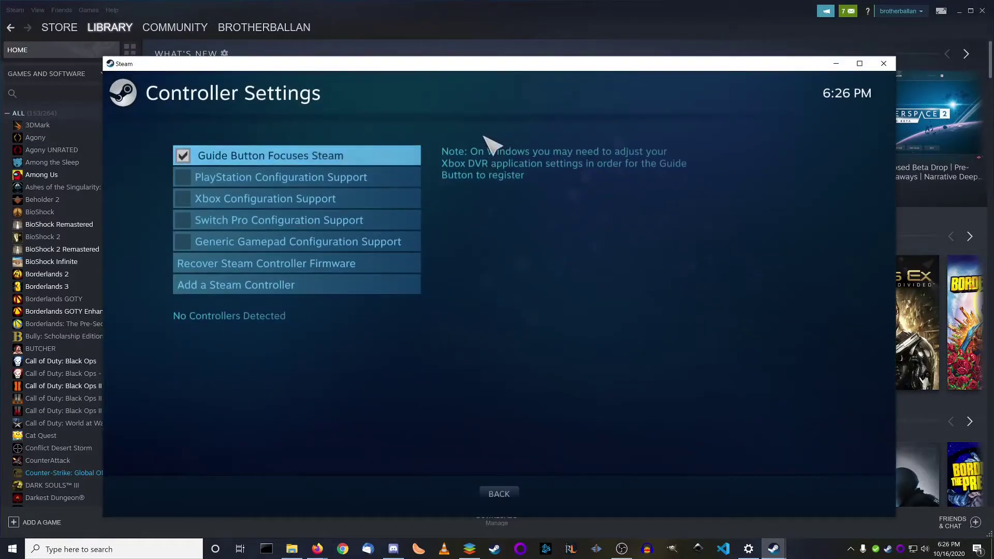
{"action": "left_click", "coordinate": [177, 182]}
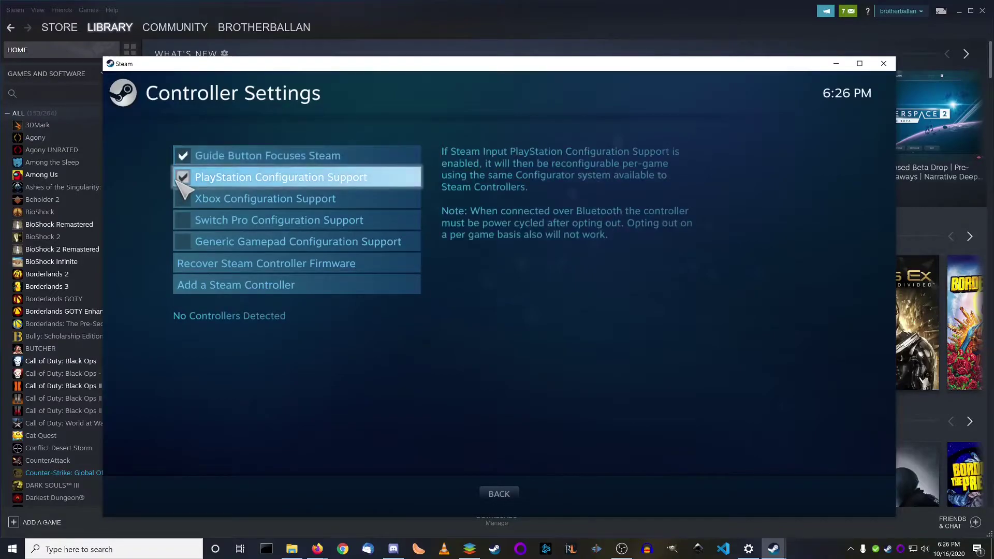
{"action": "left_click", "coordinate": [185, 204]}
{"action": "left_click", "coordinate": [183, 244]}
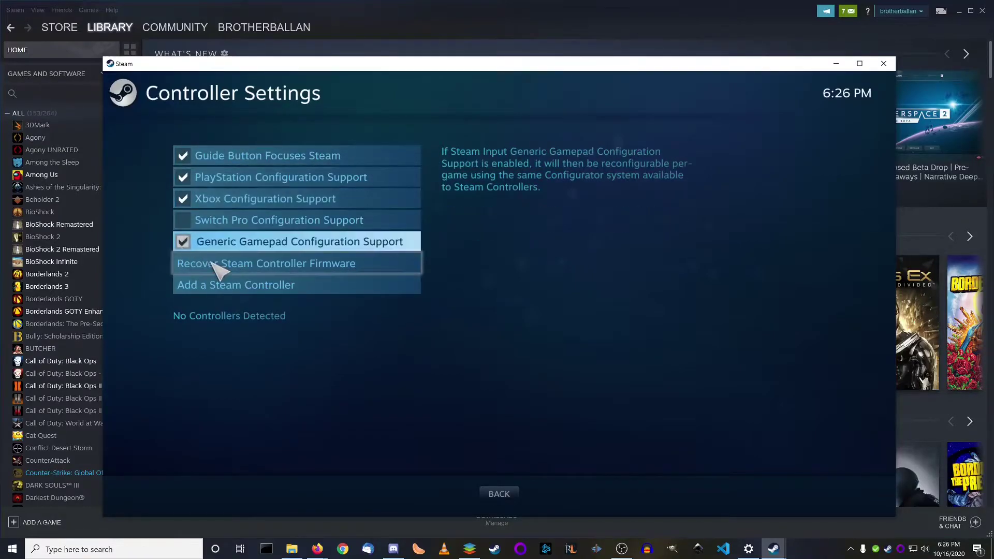
Close Steam's settings and scroll through the DS4Windows website's features
{"action": "left_click", "coordinate": [500, 494]}
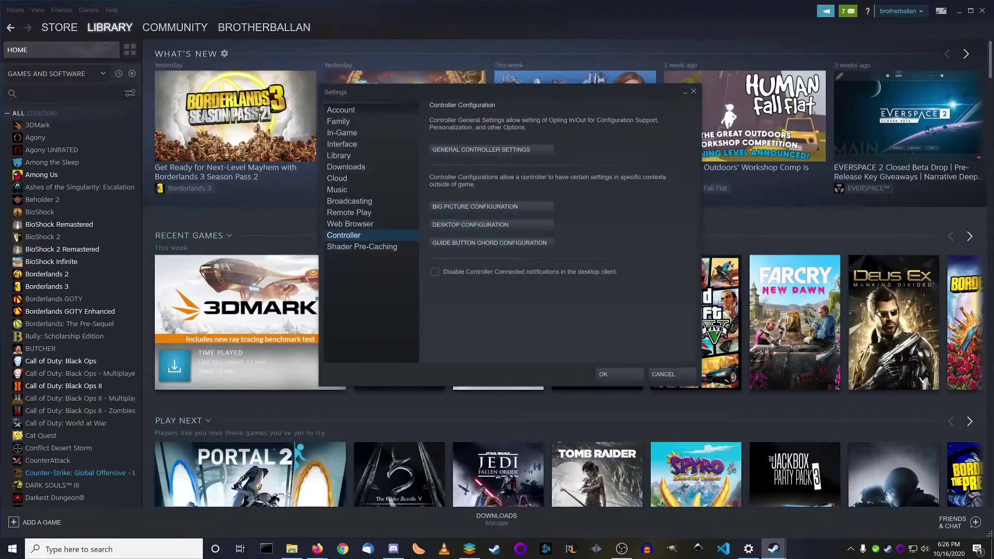
{"action": "left_click", "coordinate": [623, 378]}
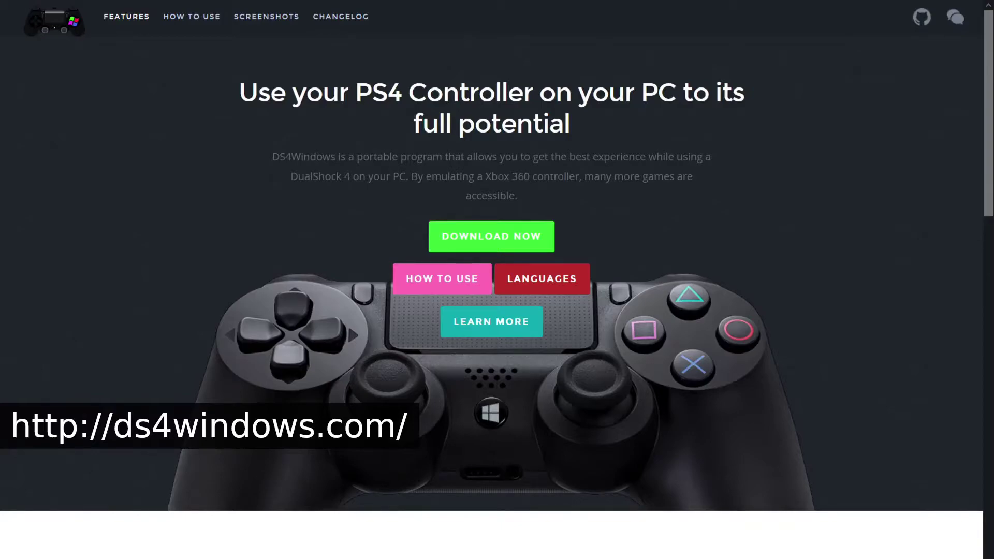
{"action": "scroll", "coordinate": [497, 280], "scroll_direction": "down", "scroll_amount": 10}
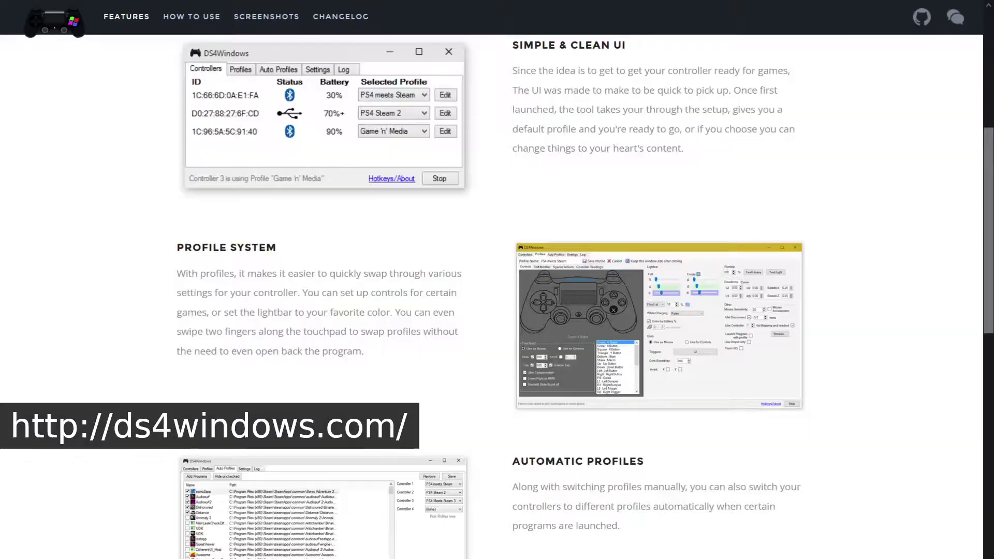